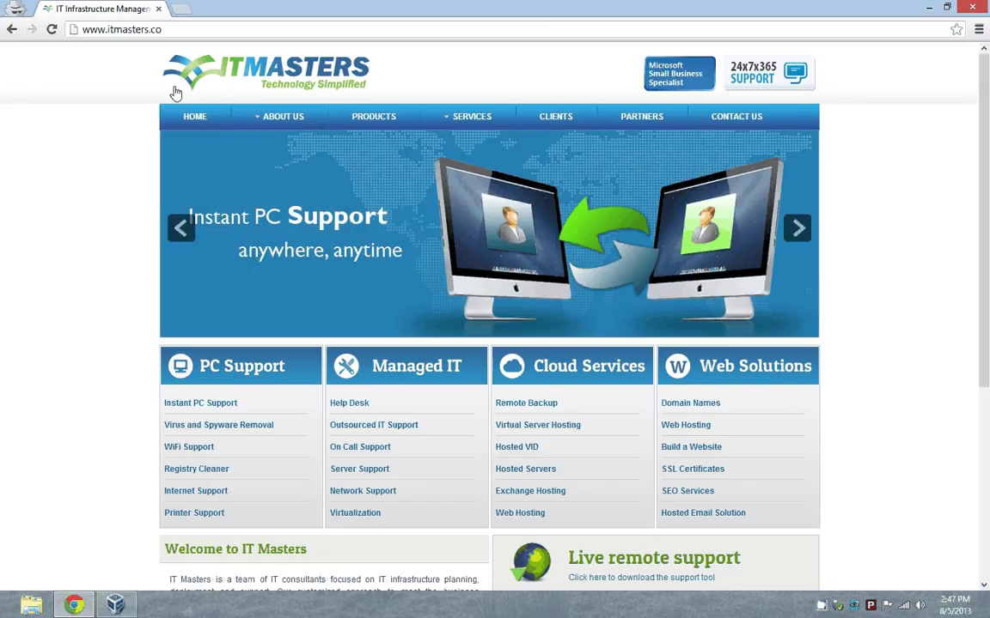
Step: Go to ubuntu.com in a new tab and open the Ubuntu desktop download page
click(185, 9)
text(ubuntu)
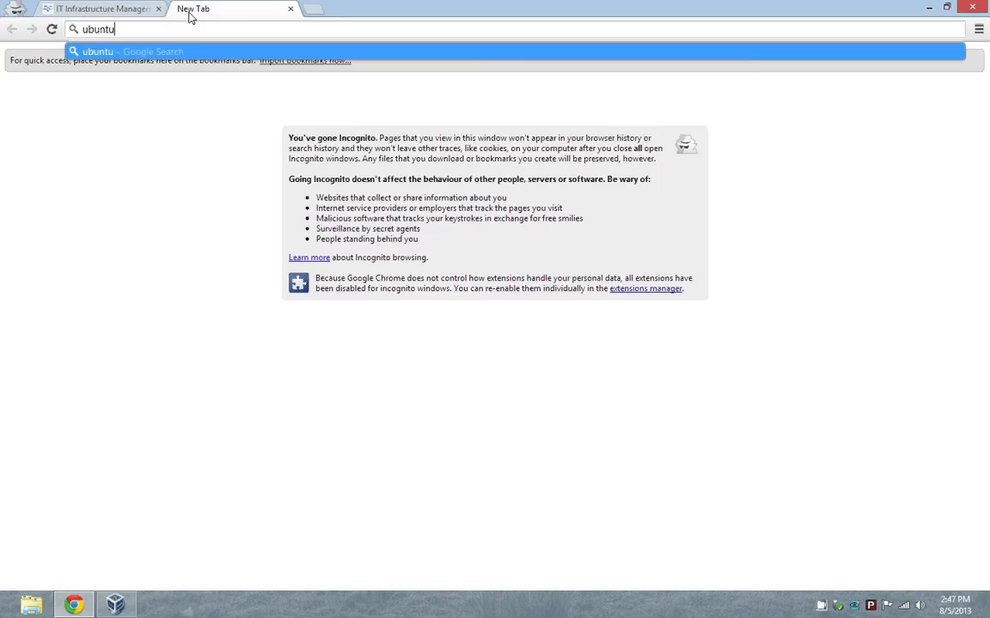
key(ctrl+Return)
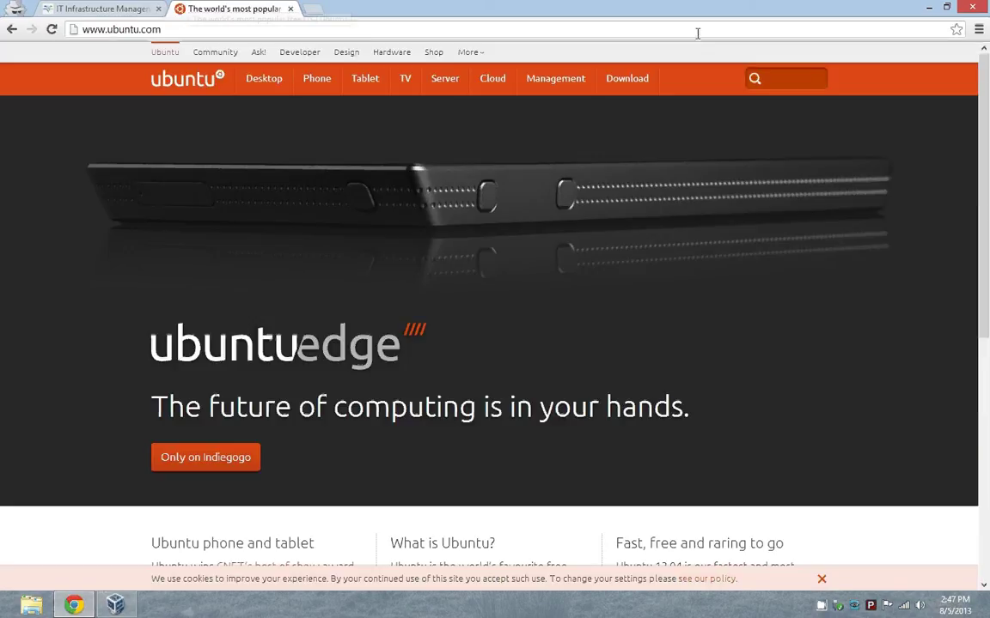
mouse_move(643, 82)
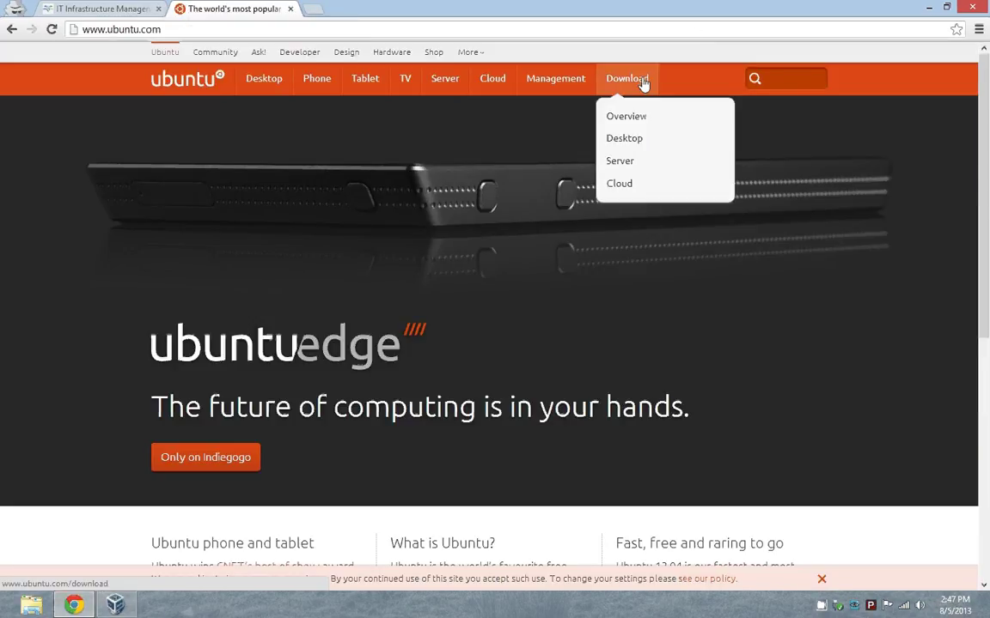
click(641, 140)
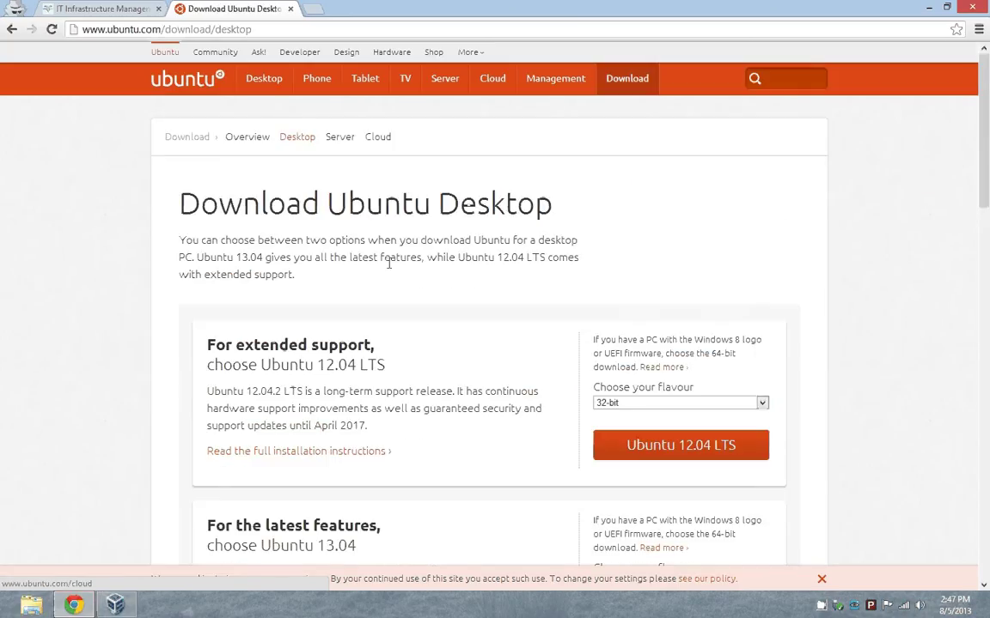
Step: Highlight the latest-features heading and the 13.04 and 12.04 version numbers on the page
scroll(132, 290, down, 2)
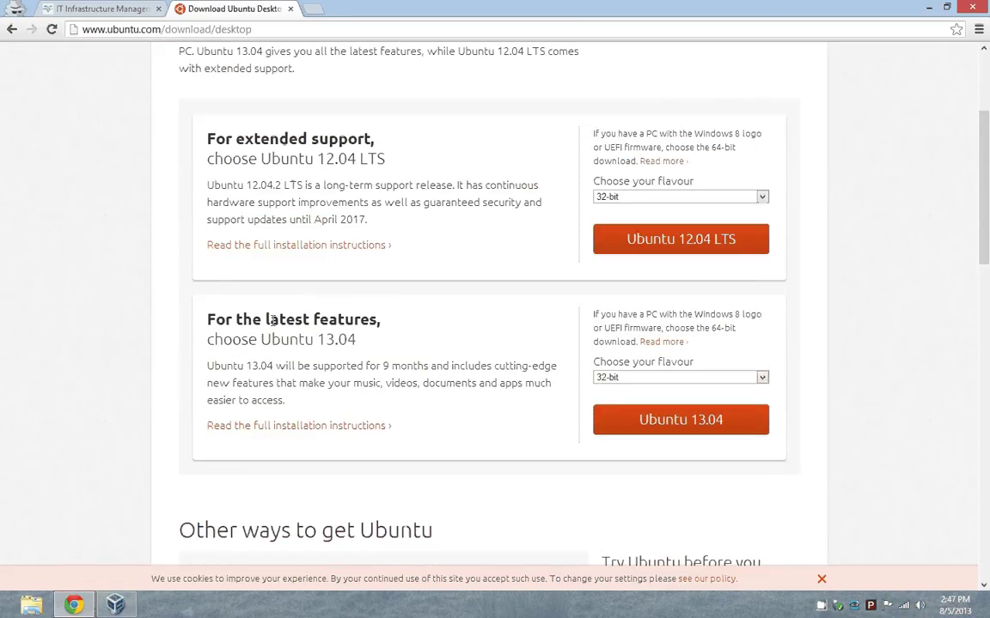
drag(203, 322, 437, 323)
click(326, 340)
drag(320, 340, 376, 340)
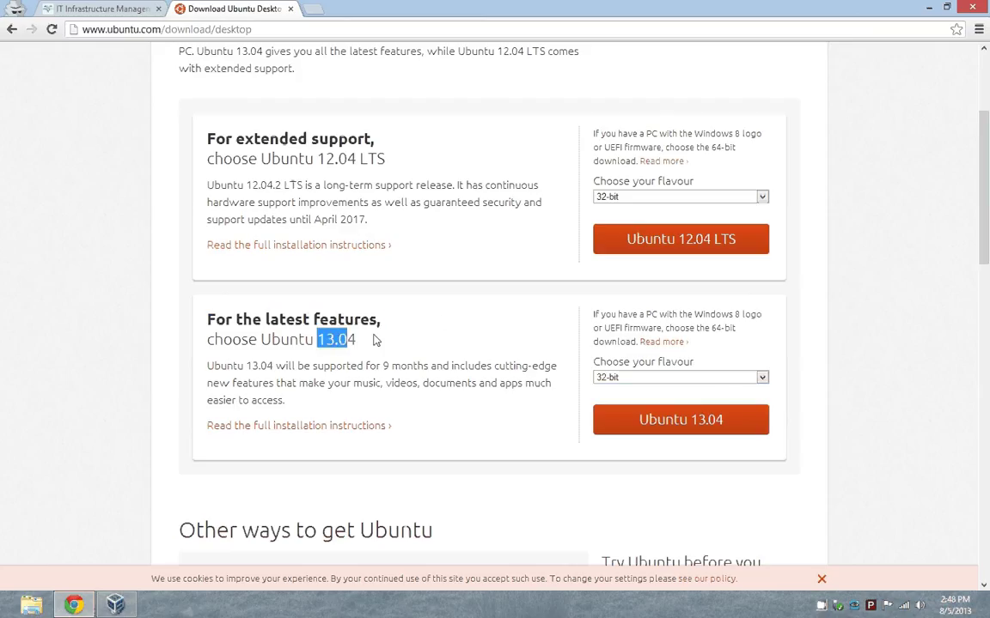
click(376, 340)
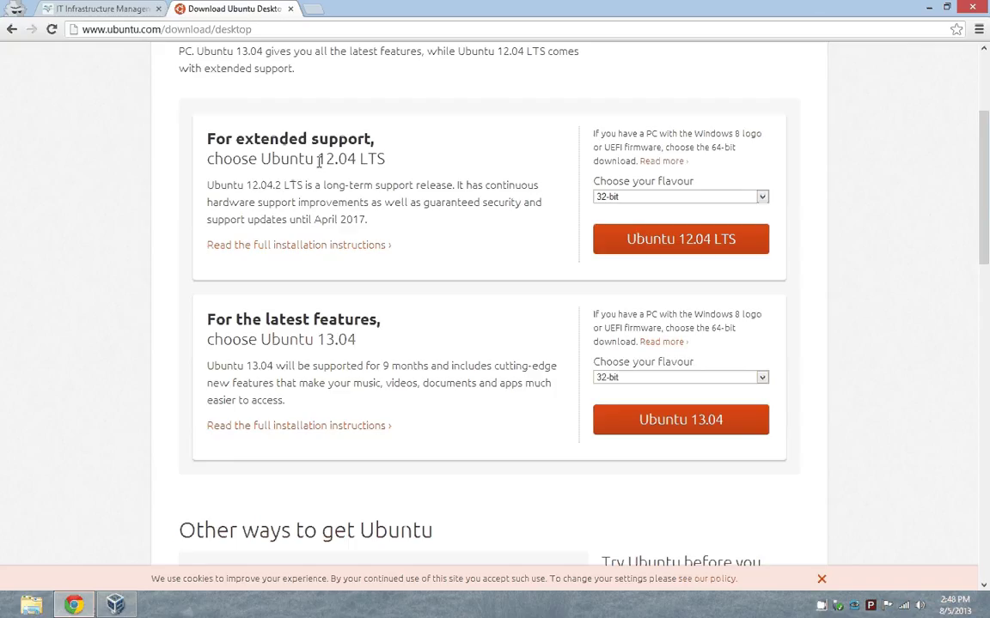
drag(319, 161, 358, 161)
click(391, 153)
Step: Keep 32-bit for Ubuntu 13.04 and start its download
click(637, 379)
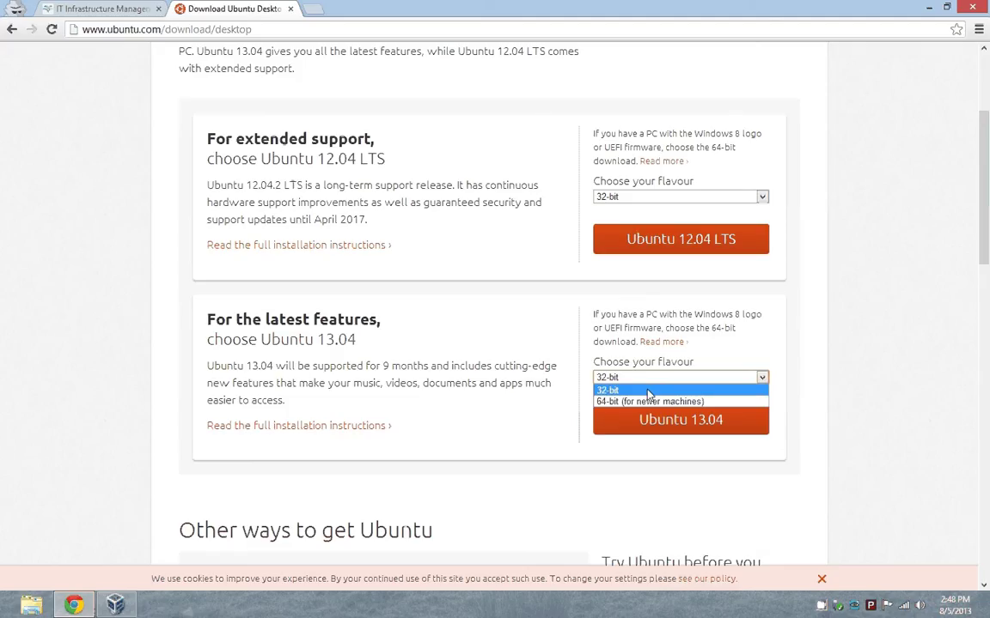
click(876, 350)
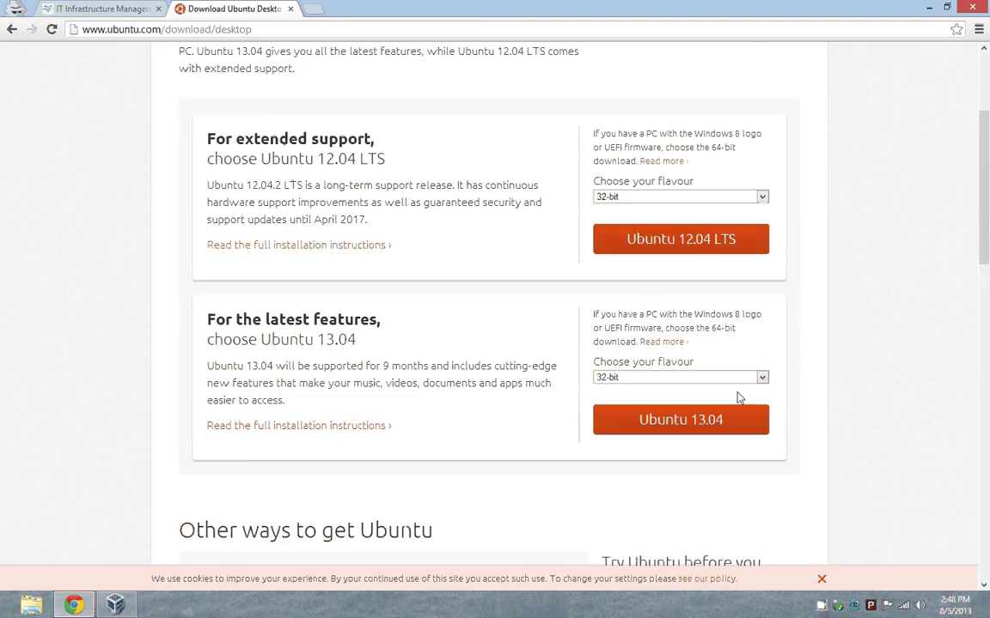
click(689, 418)
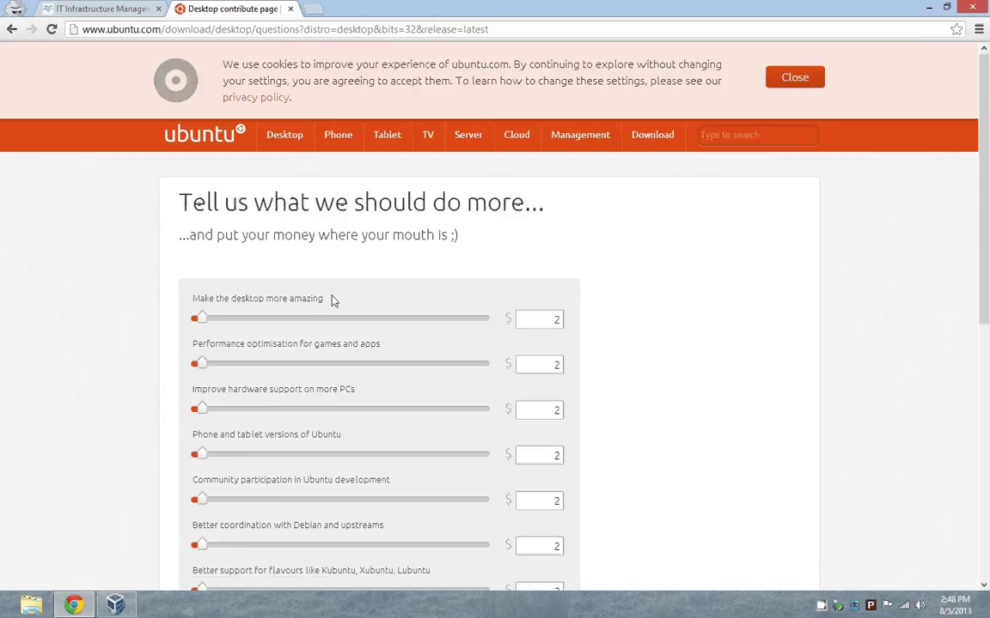
Step: Set the first four contribution amounts to 0
double_click(552, 319)
scroll(401, 331, down, 4)
scroll(404, 330, up, 4)
text(0)
key(Tab)
text(0)
key(Tab)
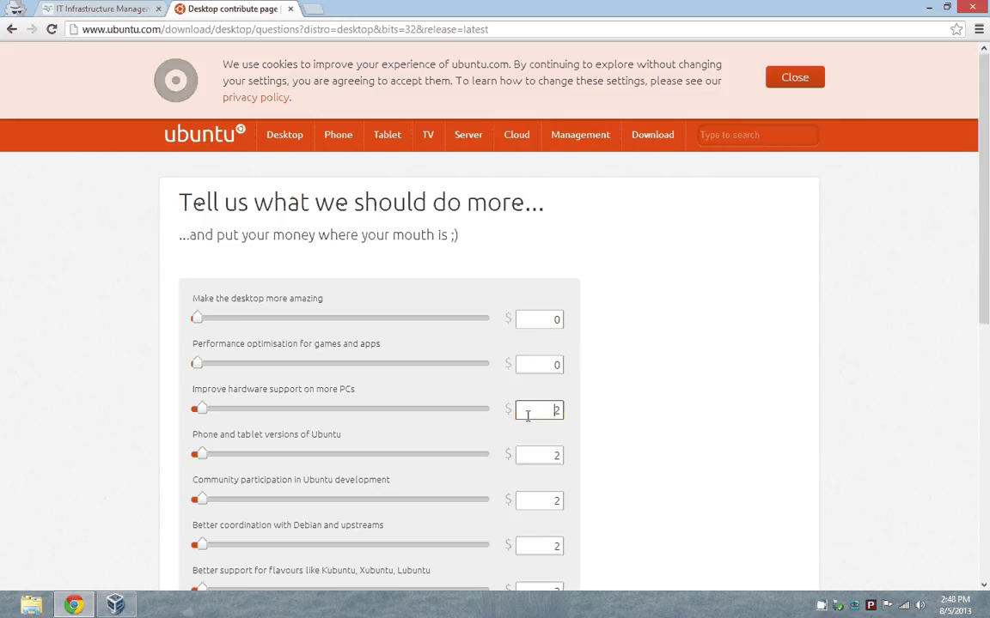
text(0)
key(Tab)
text(0)
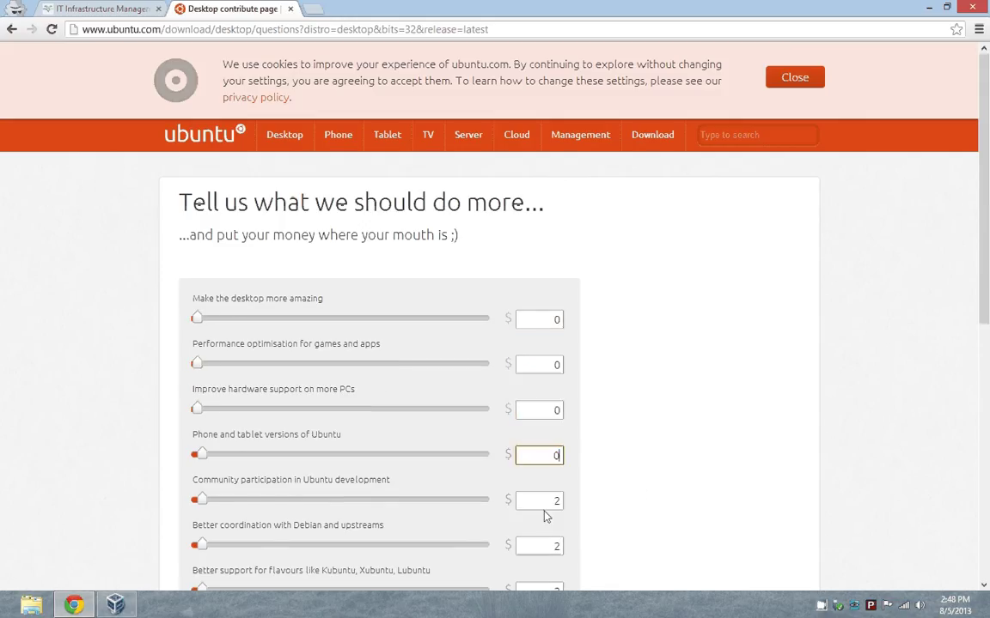
key(Tab)
Step: Zero the Debian coordination, flavours support and Tip to Canonical amounts so the total is $0
scroll(635, 496, down, 4)
text(0)
key(Tab)
text(0)
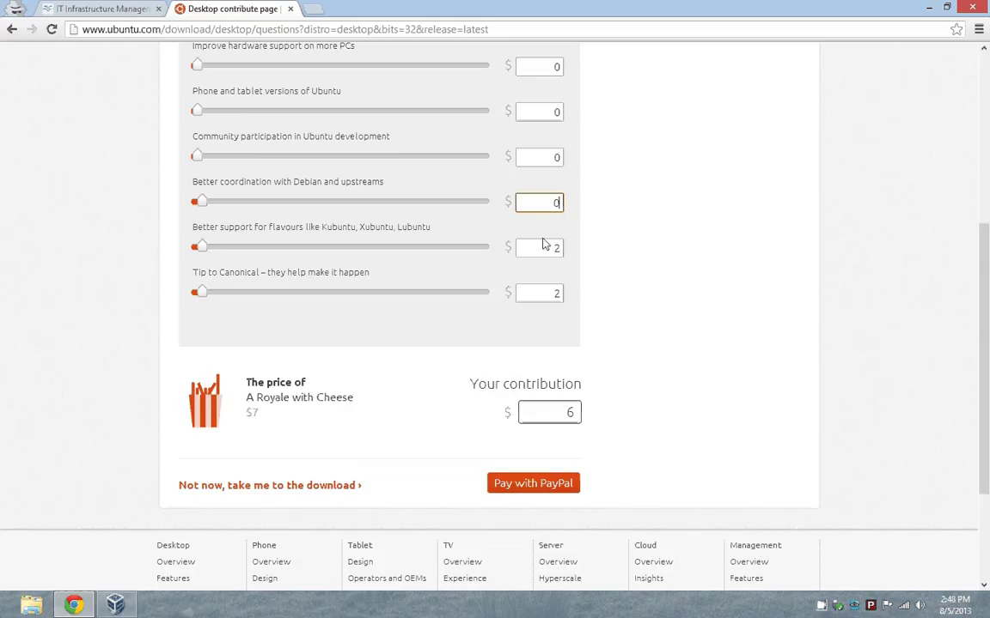
key(Tab)
text(0)
key(Tab)
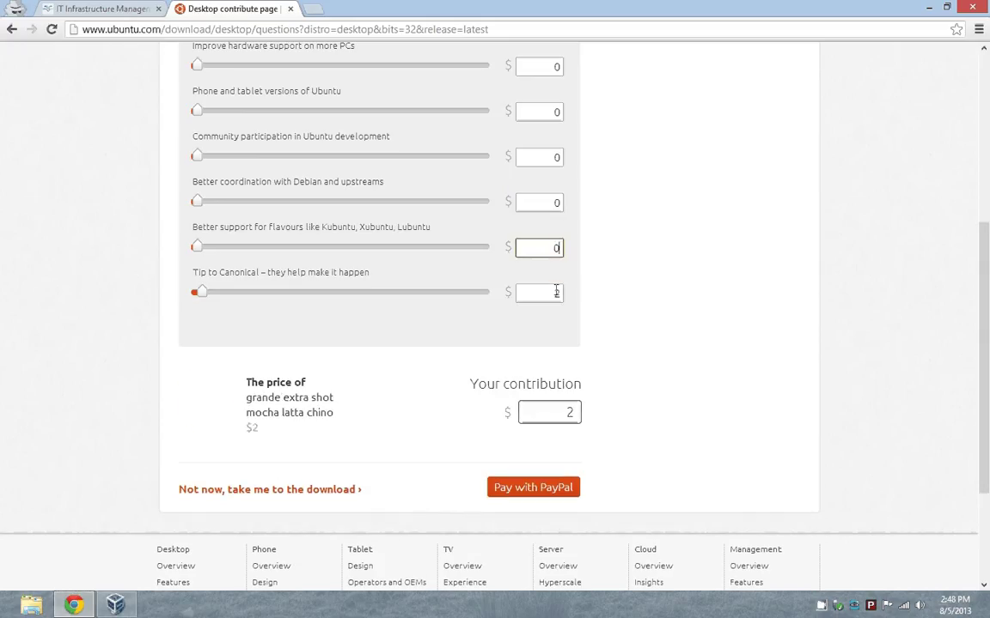
text(0)
click(654, 342)
scroll(658, 439, up, 2)
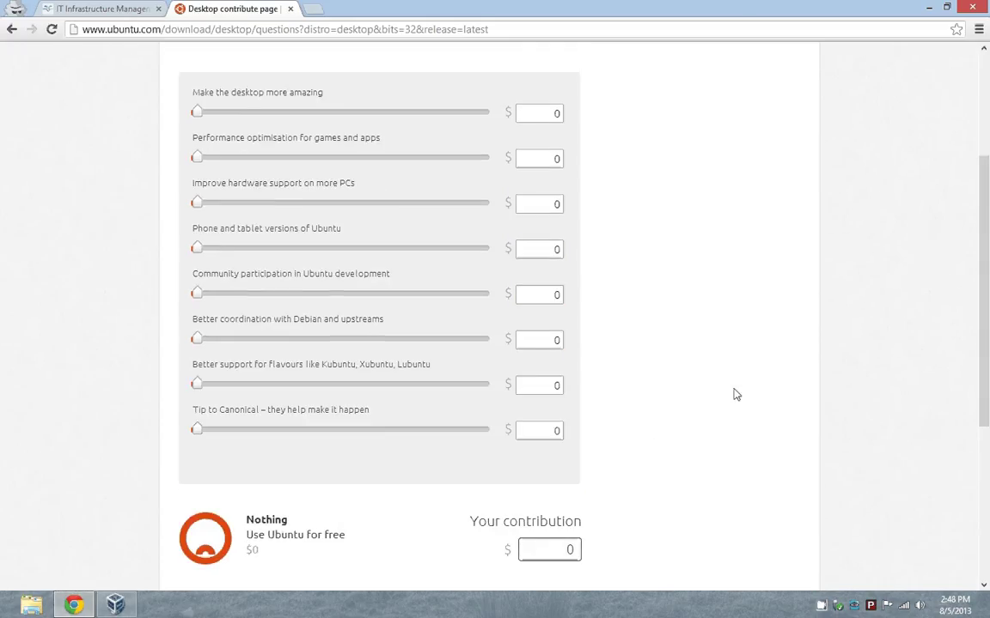
scroll(735, 395, up, 1)
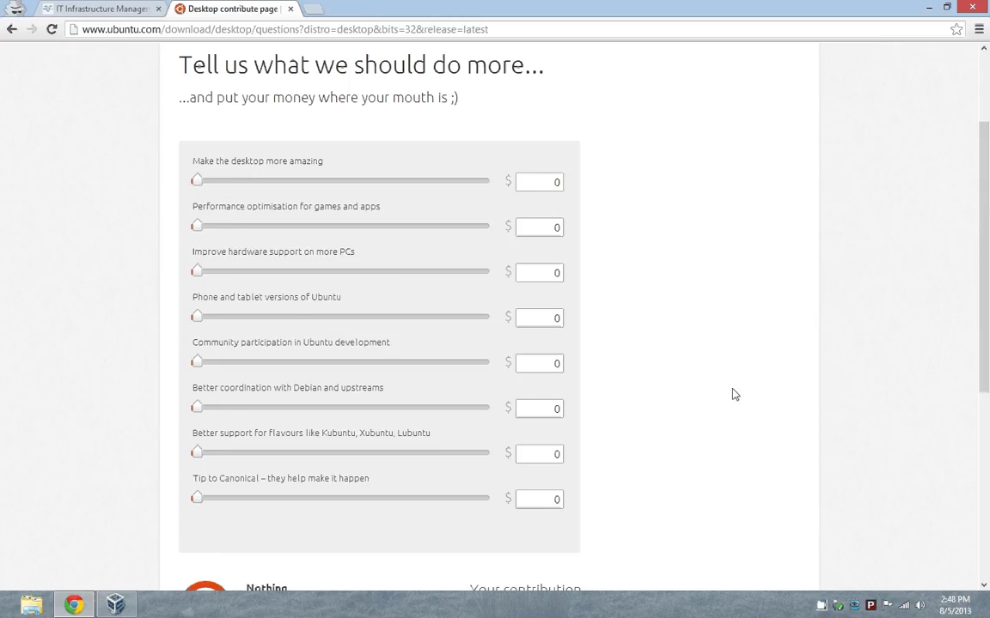
scroll(734, 395, down, 3)
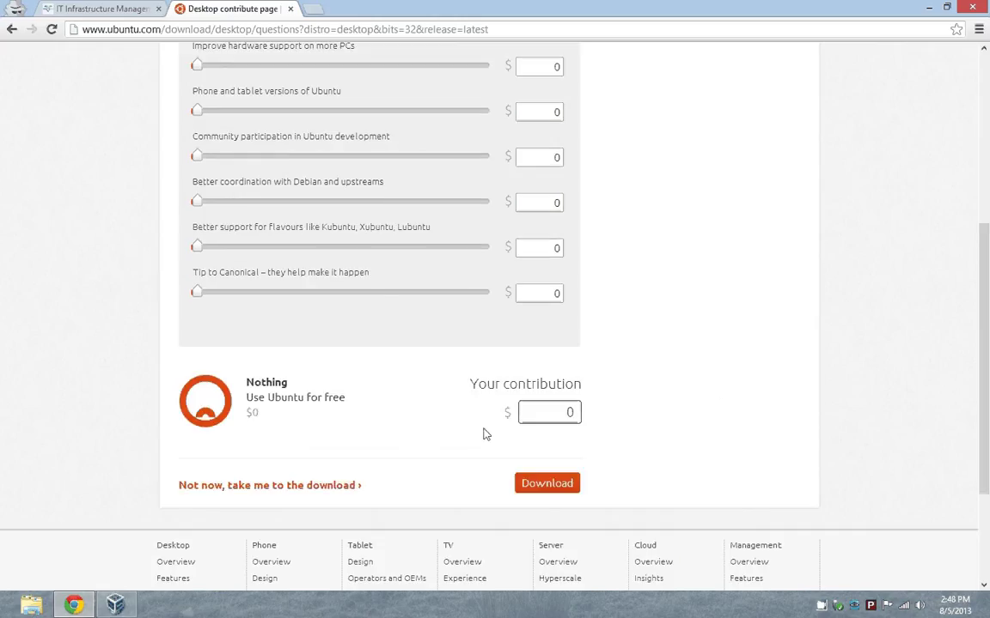
Step: Take the free download, cancel saving another ISO copy, and minimize Chrome and the Downloads window
click(559, 486)
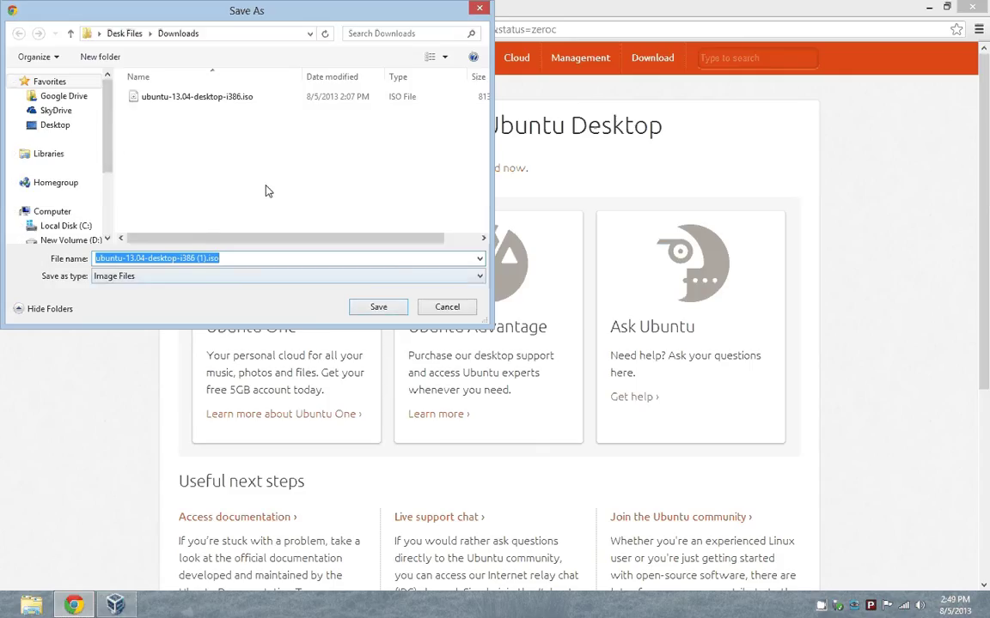
click(212, 113)
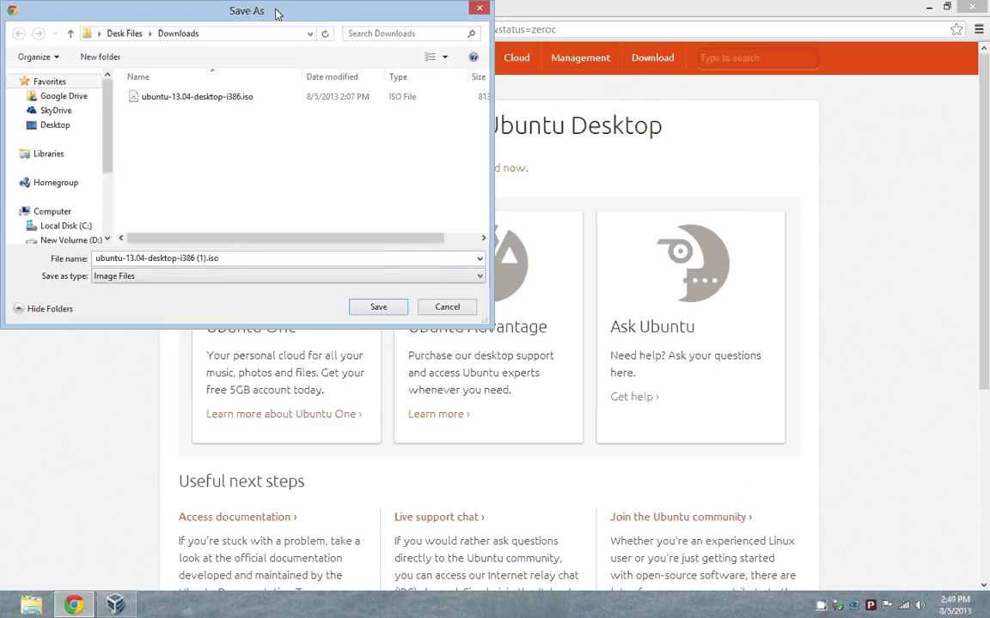
drag(276, 12, 521, 164)
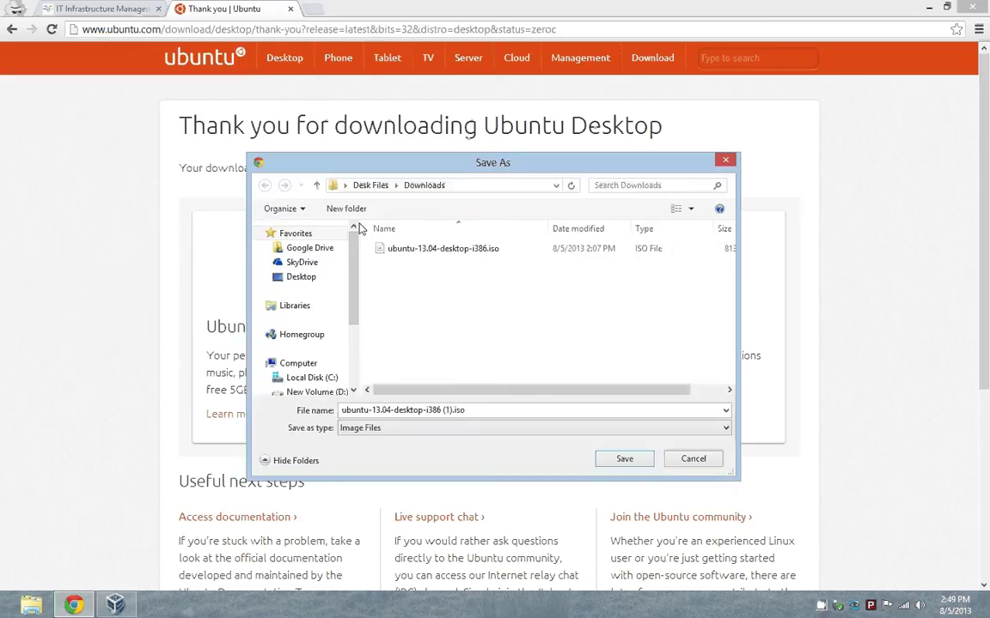
click(693, 460)
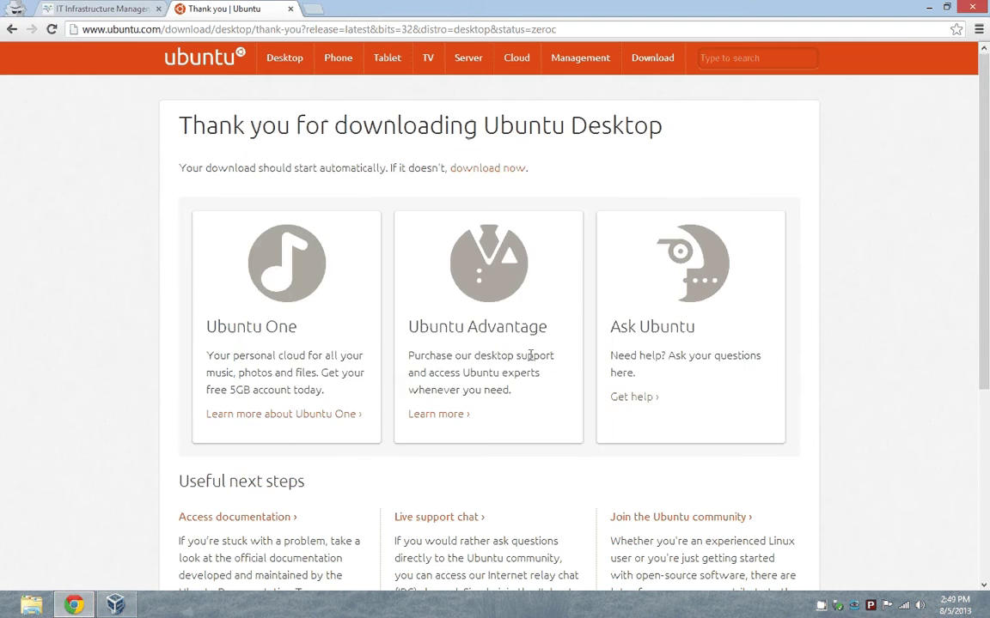
key(super+d)
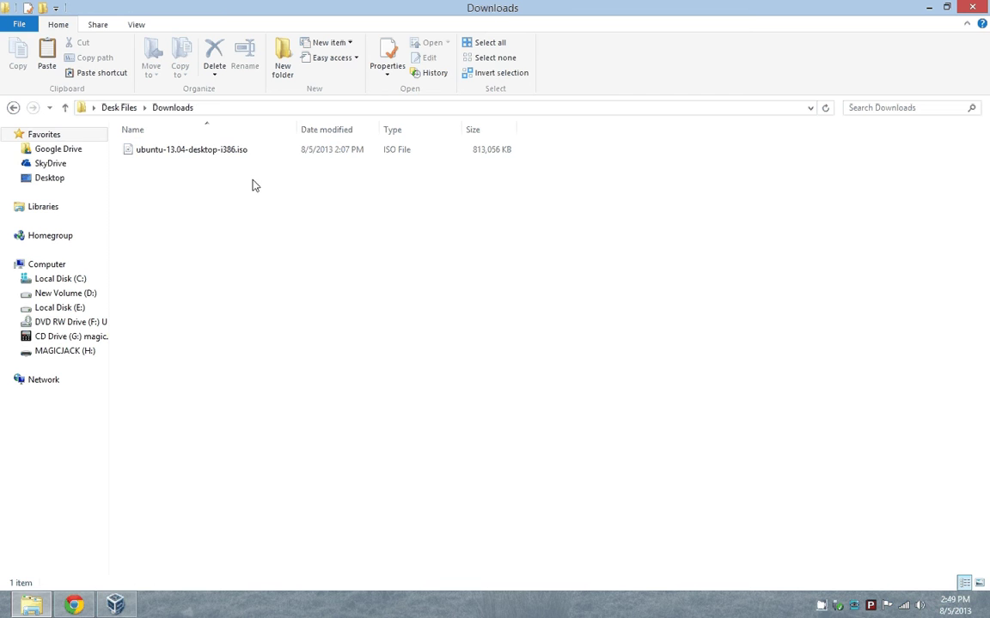
key(super+d)
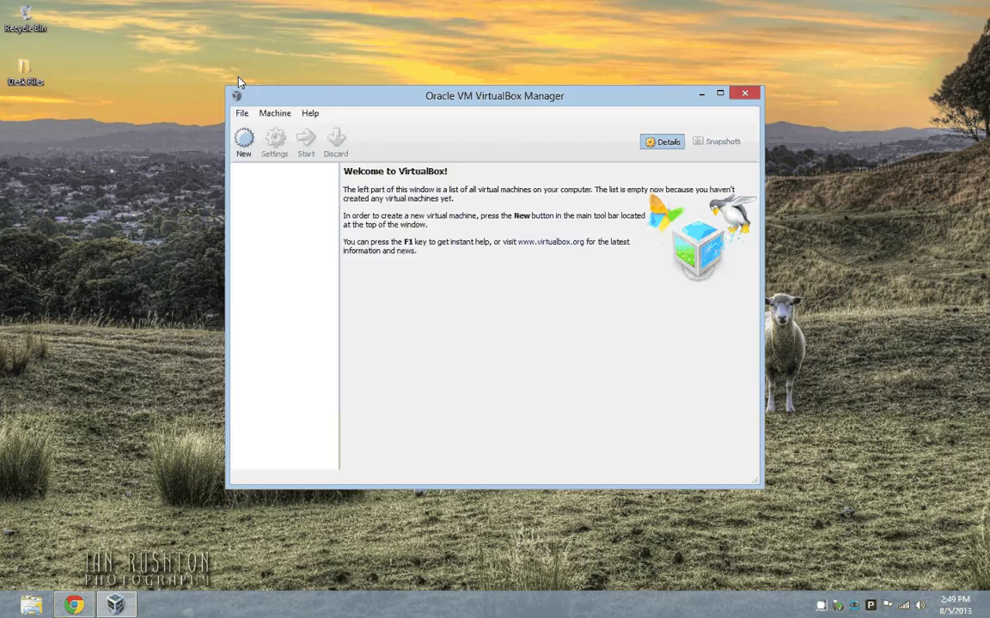
Step: Create a new virtual machine named Ubuntu (Linux, Ubuntu) with 1024 MB of memory
key(ctrl+n)
text(Ubuntu)
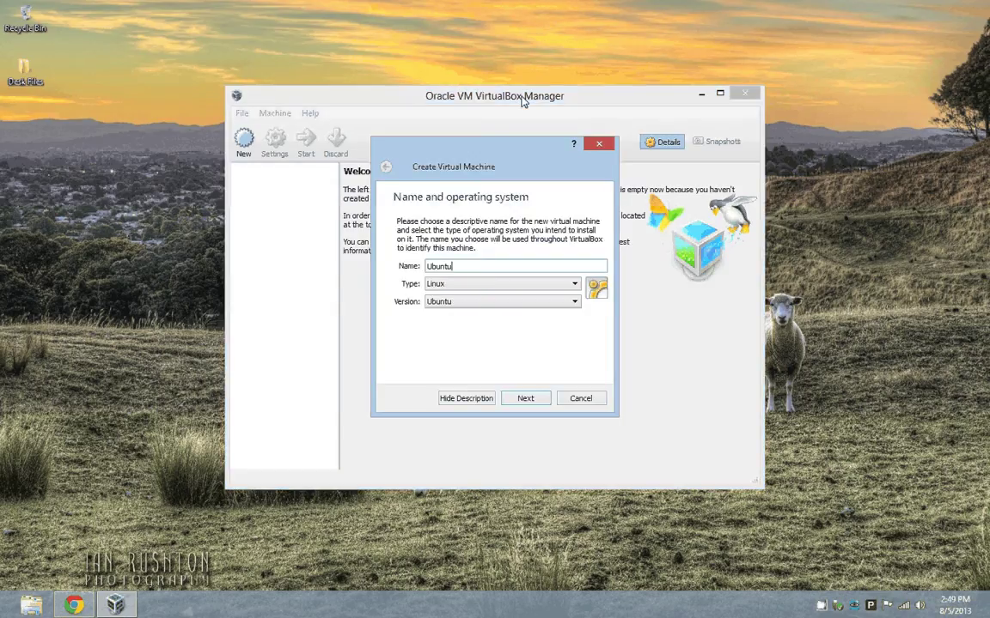
drag(515, 143, 835, 168)
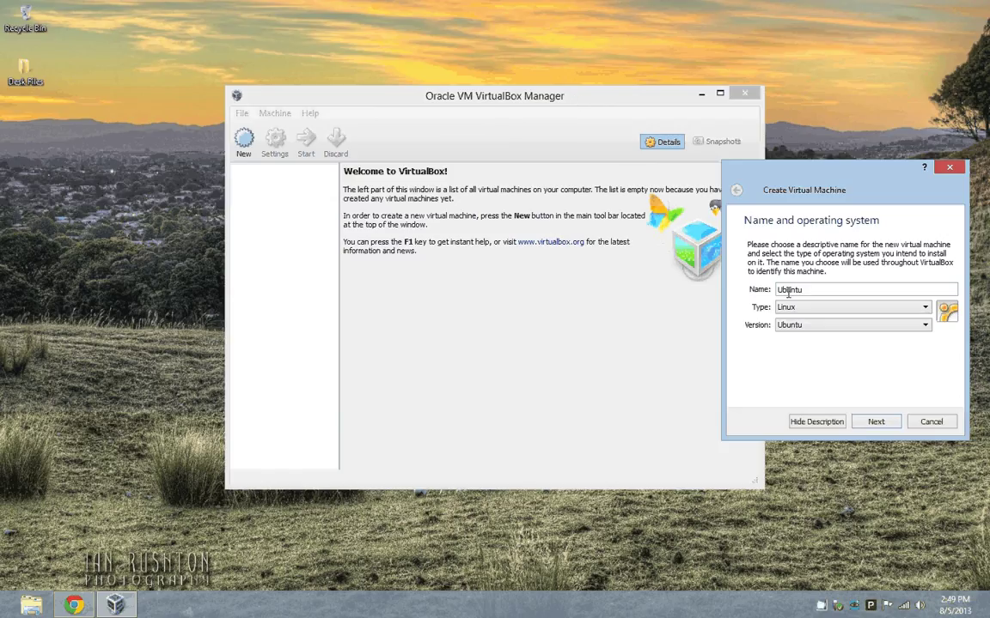
click(875, 424)
key(Tab)
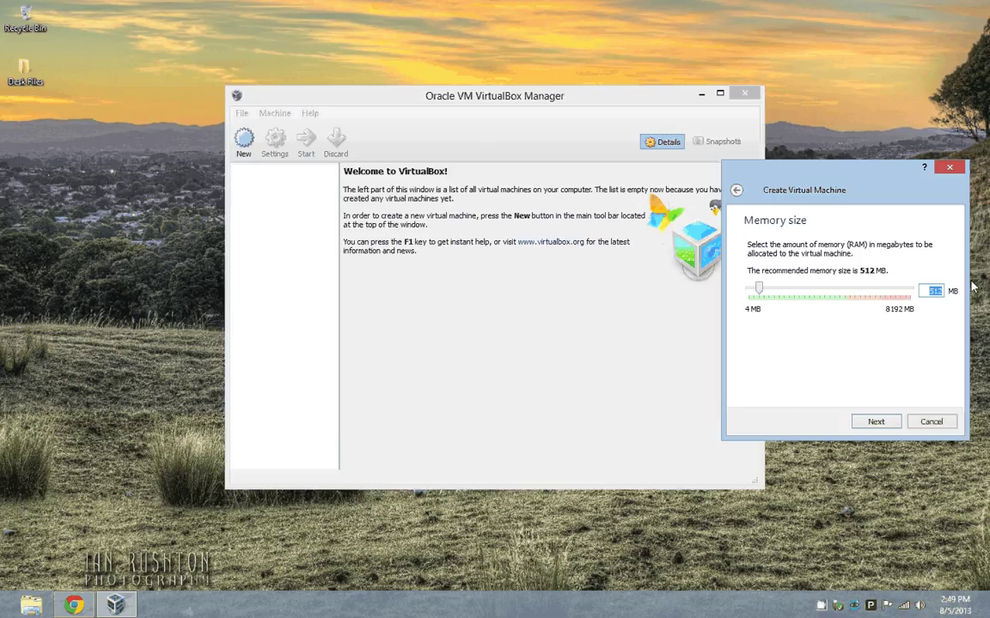
text(1024)
Step: Create a new dynamically allocated VMDK hard disk for the machine
click(875, 423)
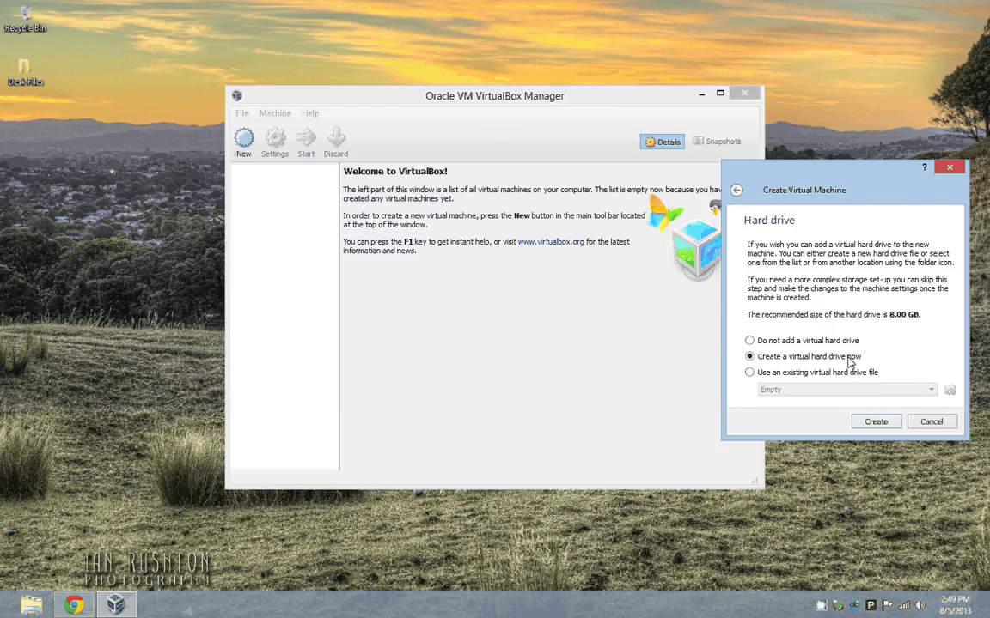
key(Return)
click(790, 260)
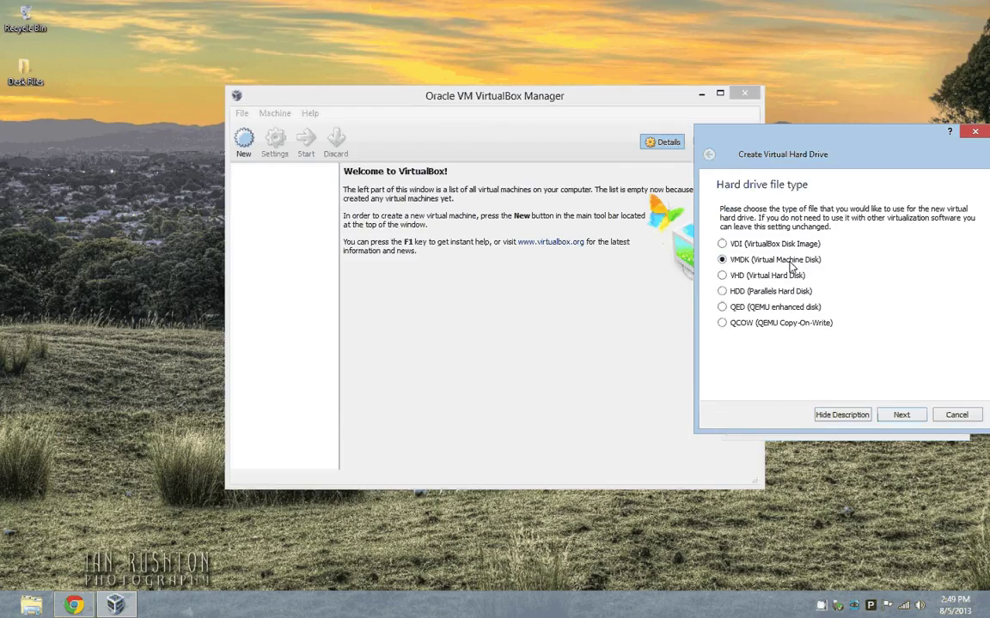
key(Return)
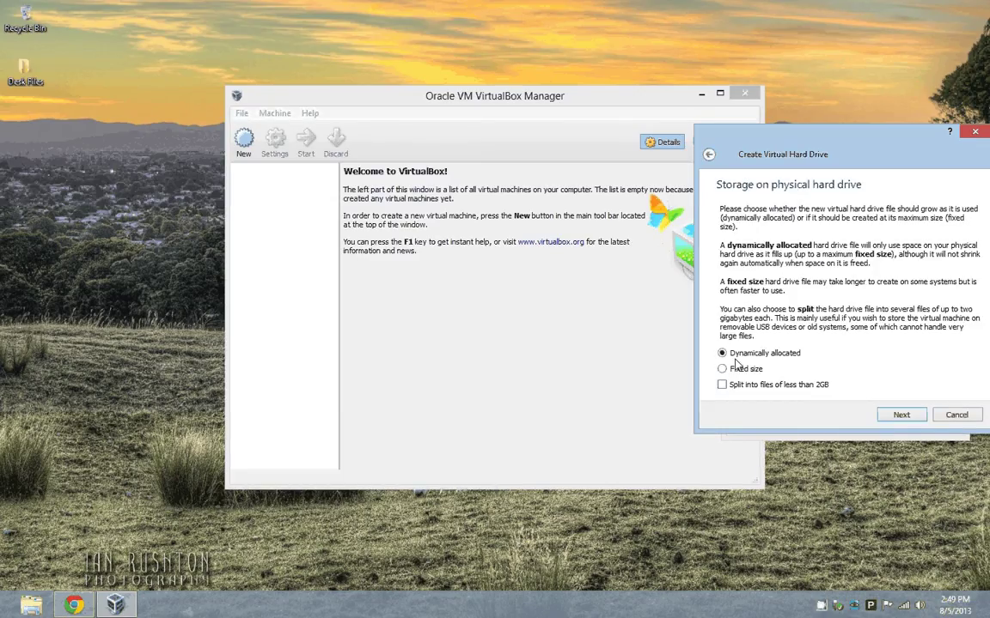
drag(783, 164, 435, 179)
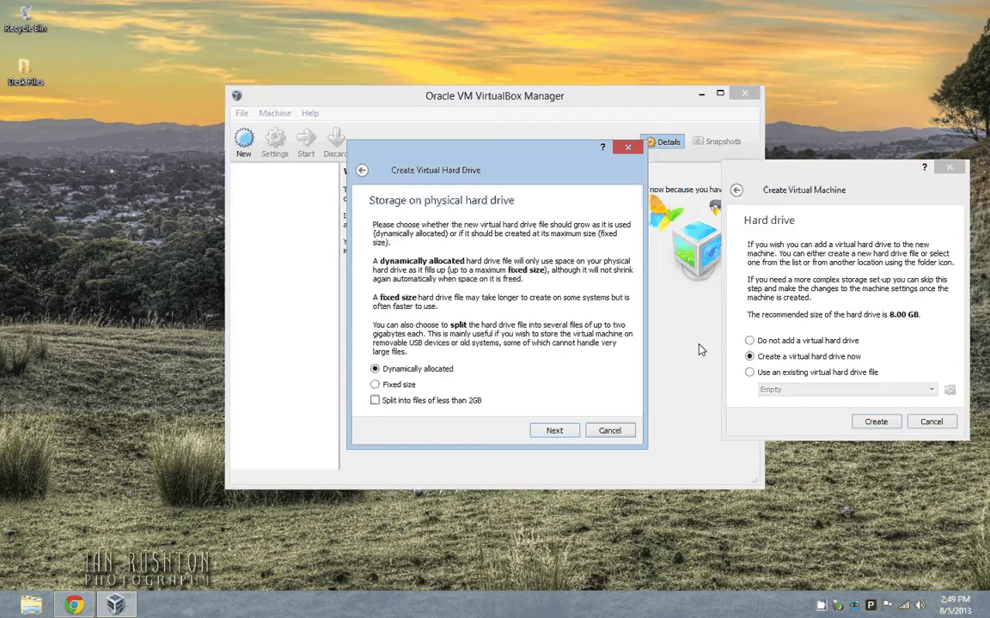
click(575, 433)
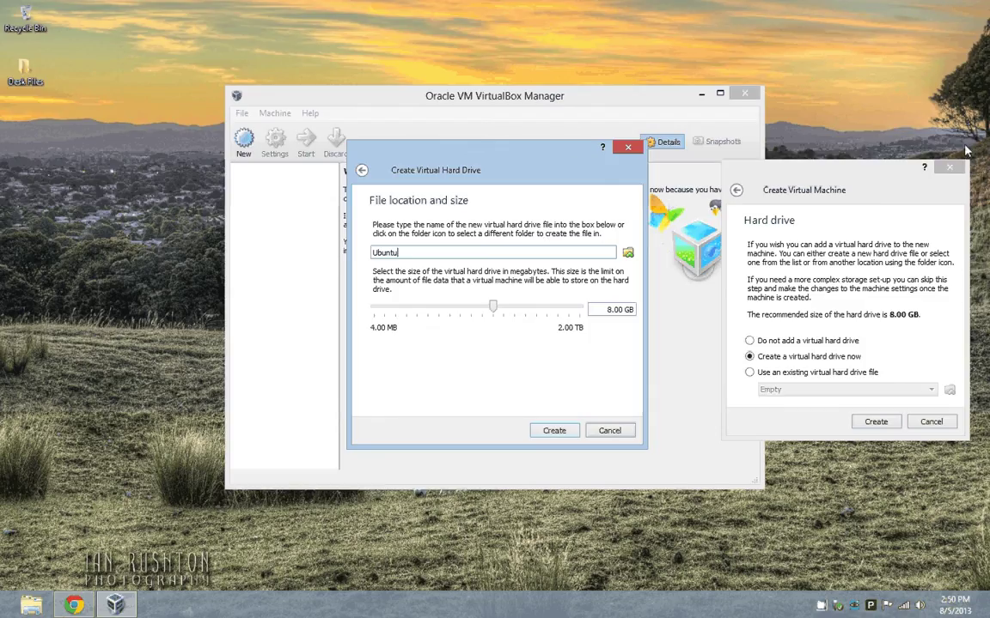
Step: Save the 8 GB disk as Ubuntu.vmdk on the Desktop and create it
click(682, 370)
click(639, 259)
click(629, 254)
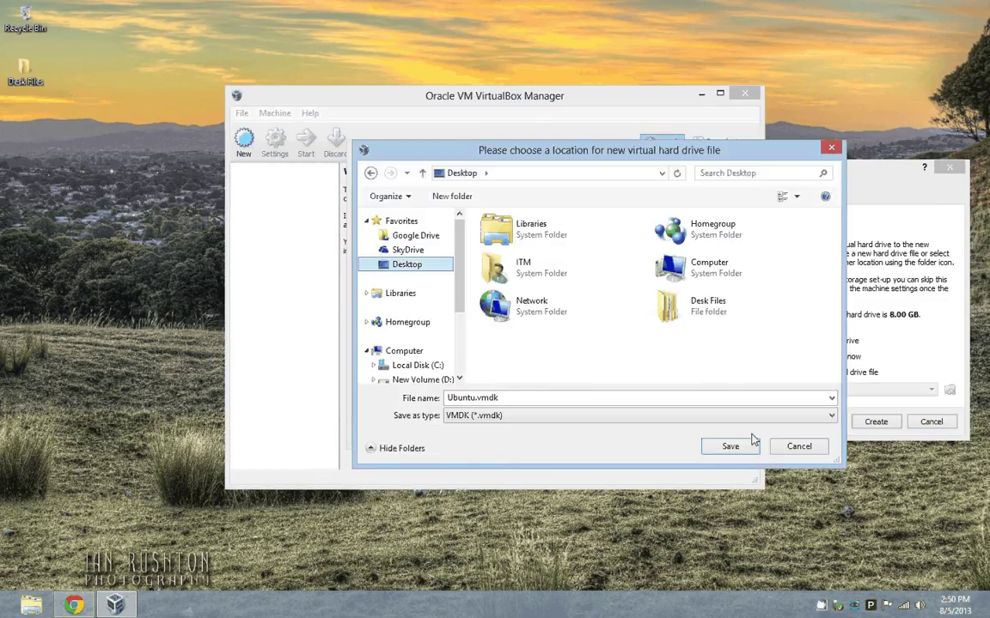
click(753, 440)
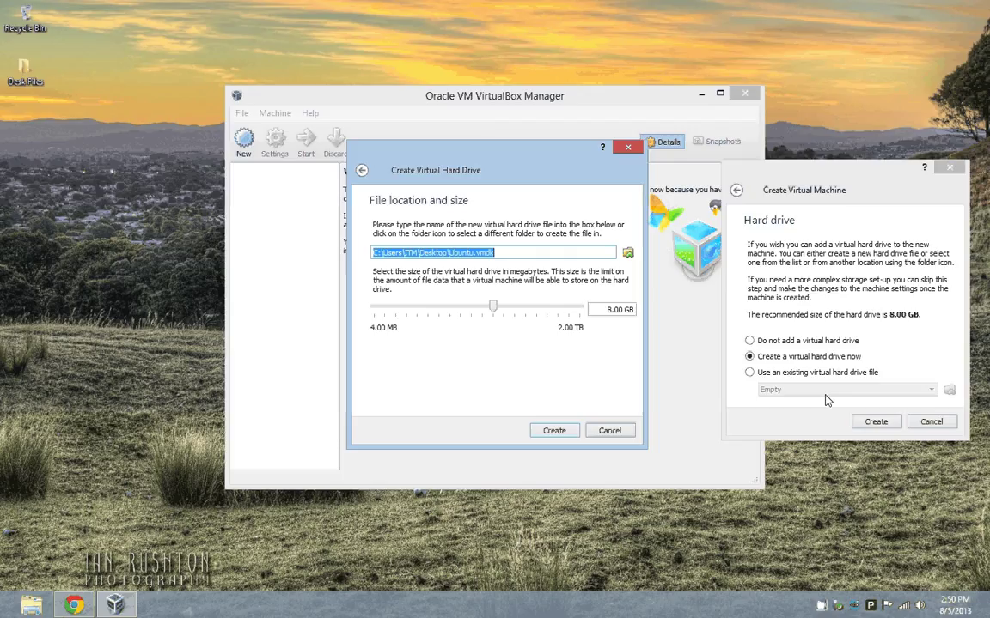
click(554, 431)
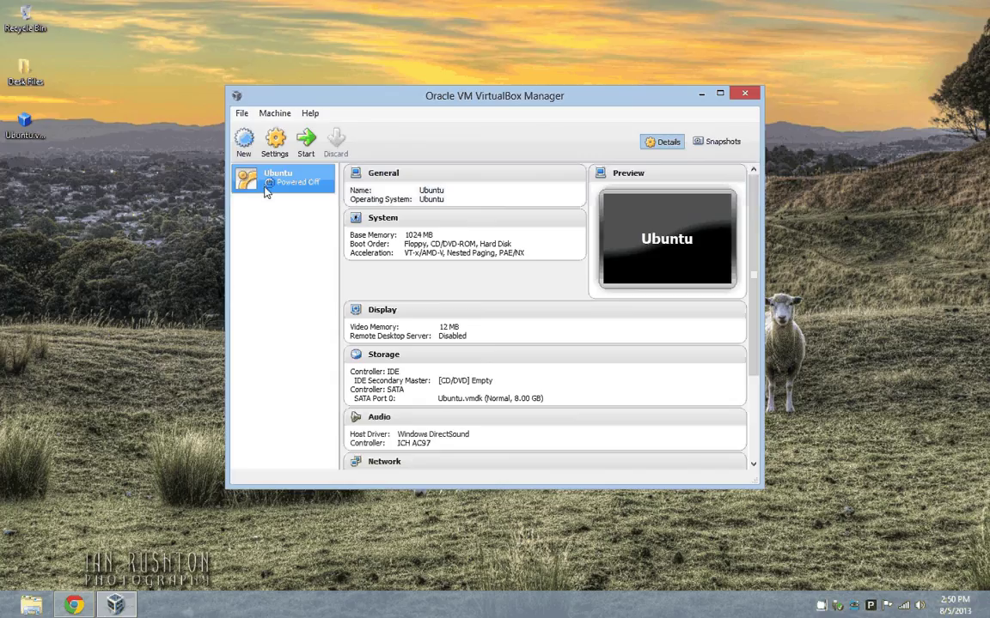
Step: Set the Ubuntu VM's boot order to CD/DVD-ROM, Hard Disk, Floppy
key(ctrl+s)
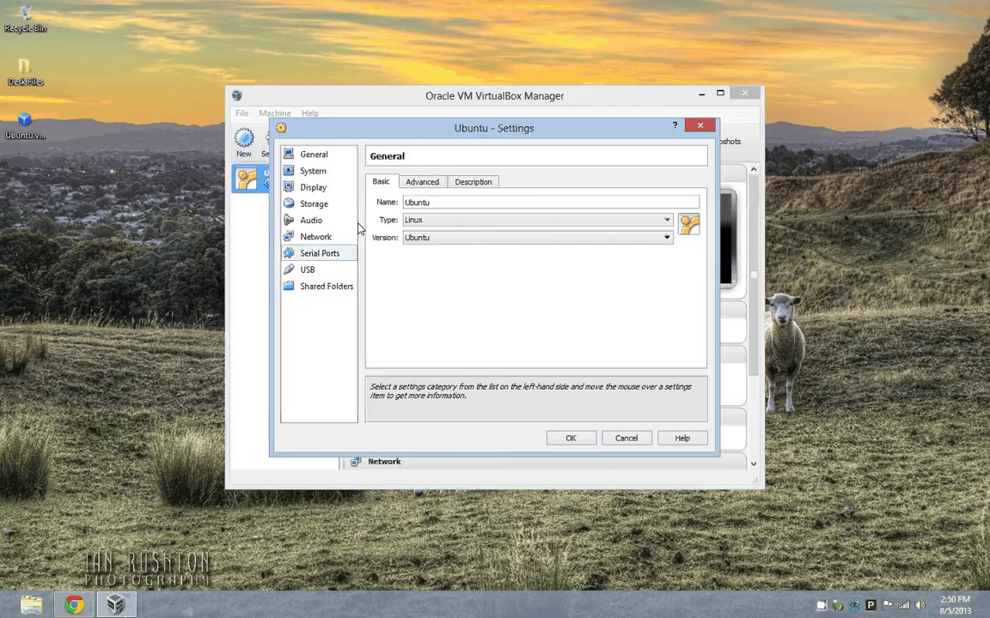
click(294, 172)
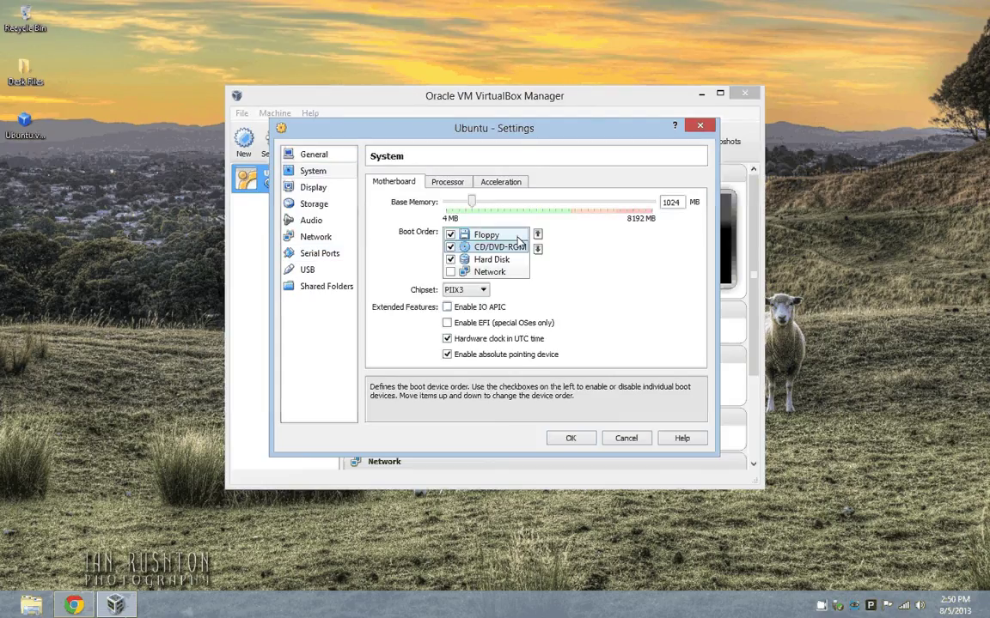
click(538, 248)
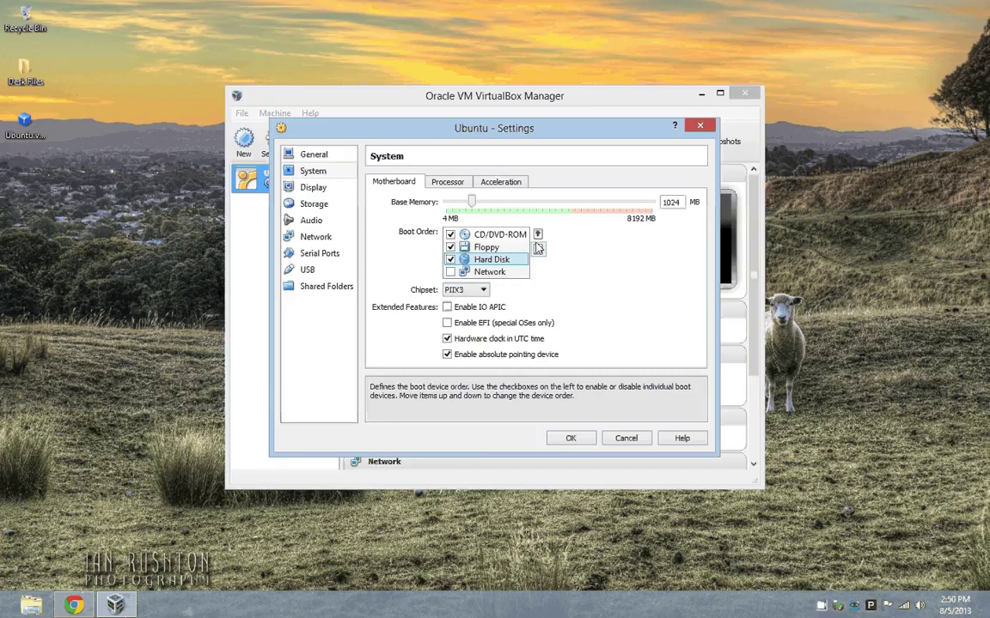
click(537, 234)
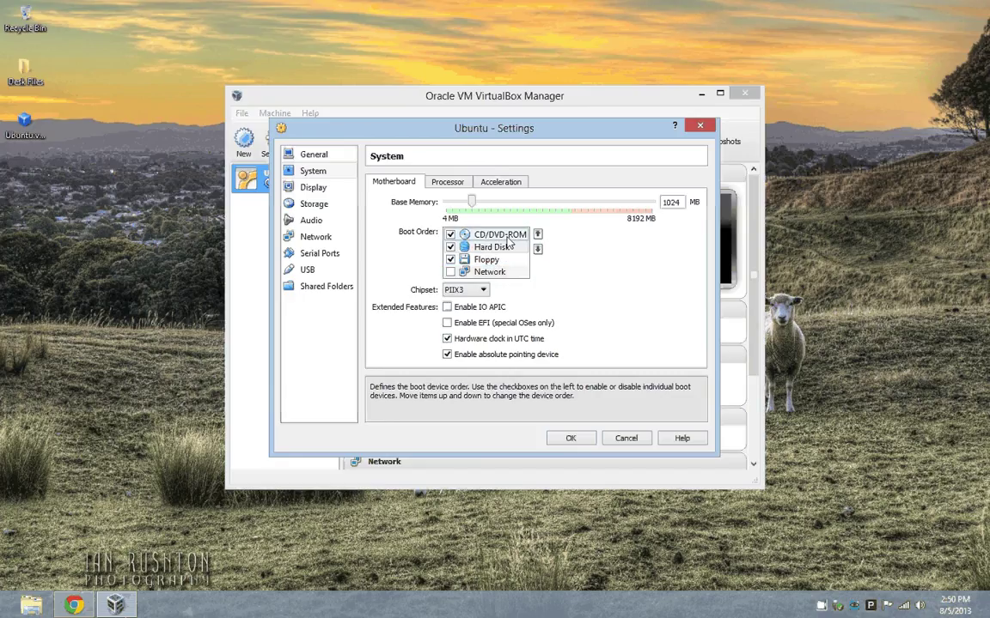
click(332, 186)
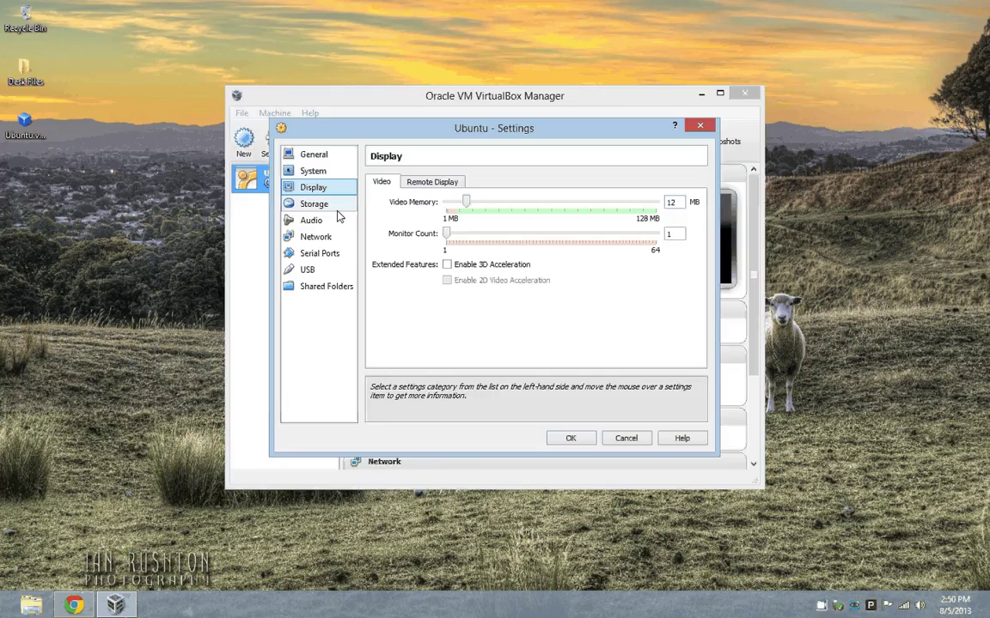
click(335, 206)
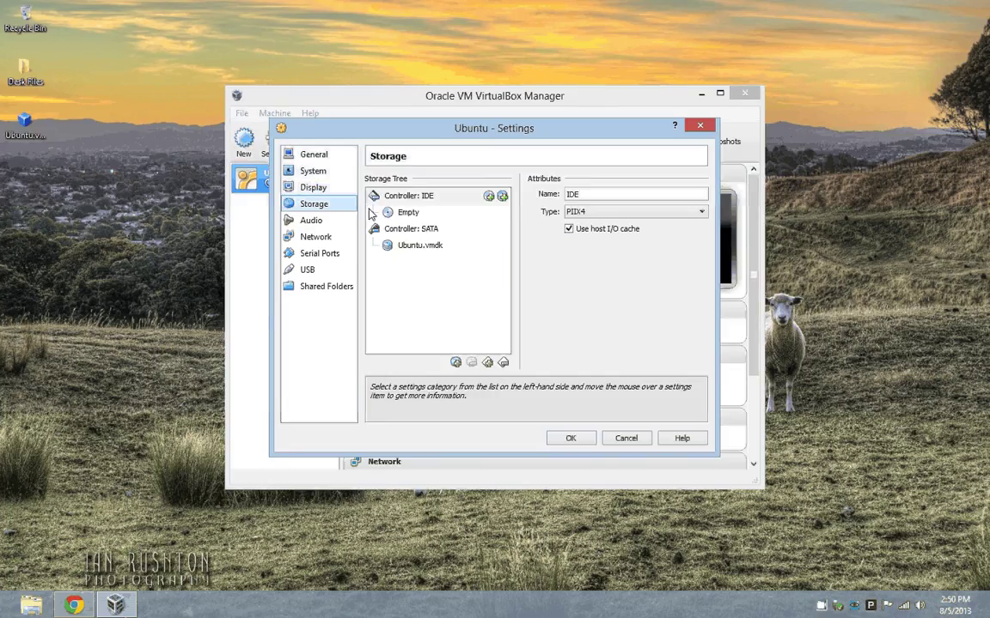
Step: Insert ubuntu-13.04-desktop-i386.iso from Downloads into the empty virtual CD drive
click(383, 213)
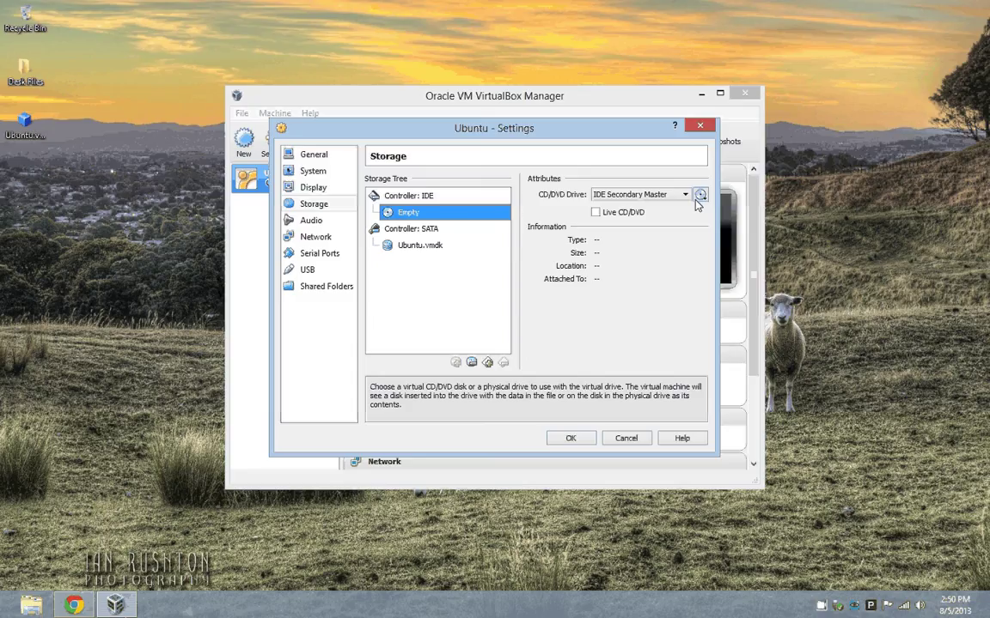
click(697, 197)
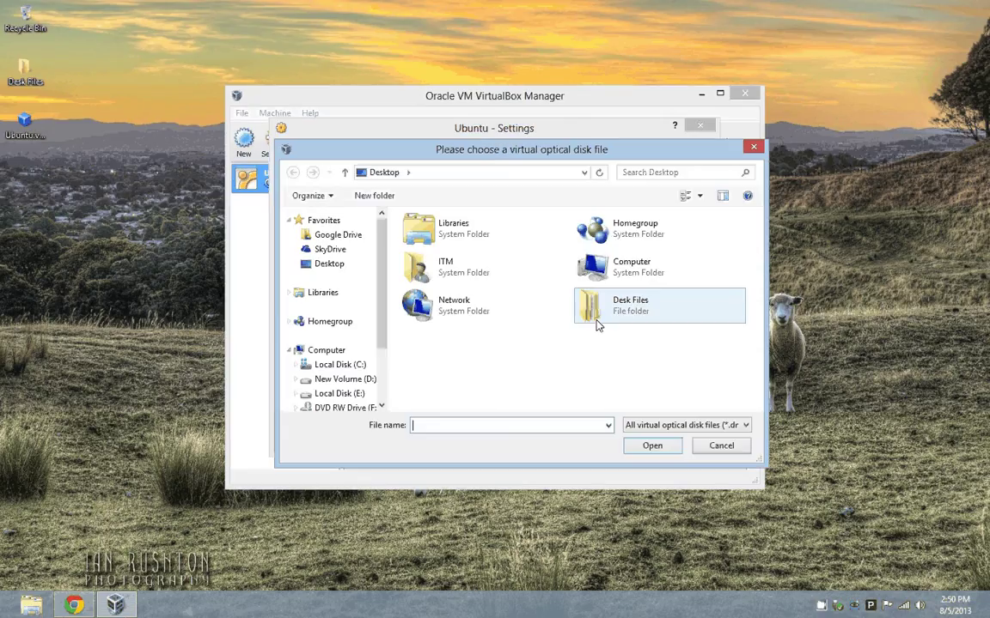
double_click(599, 311)
double_click(441, 235)
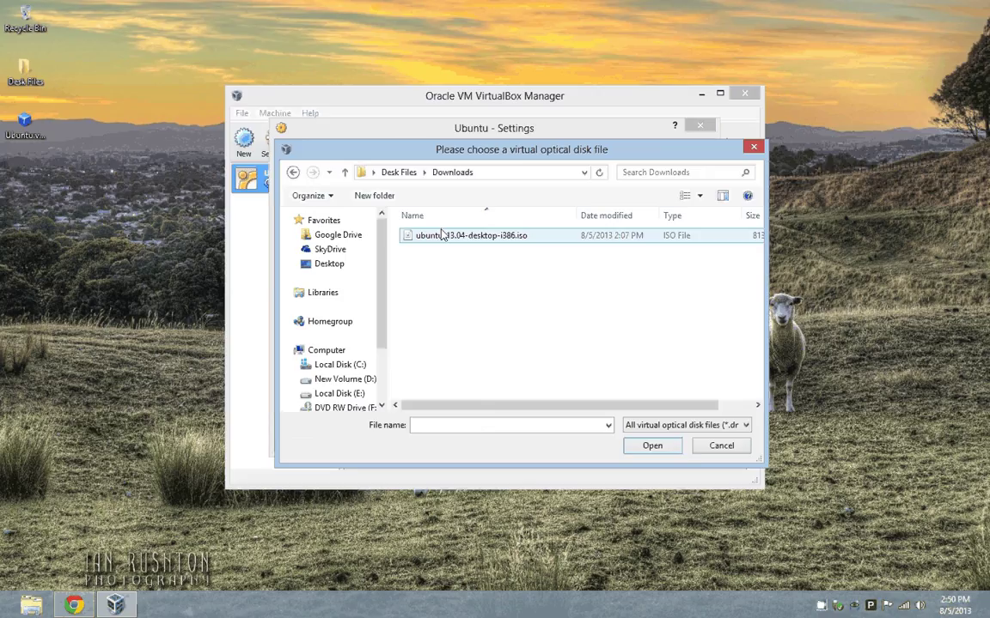
double_click(441, 234)
Step: Attach the network adapter as Bridged Adapter with promiscuous mode Allow All, and save
click(312, 221)
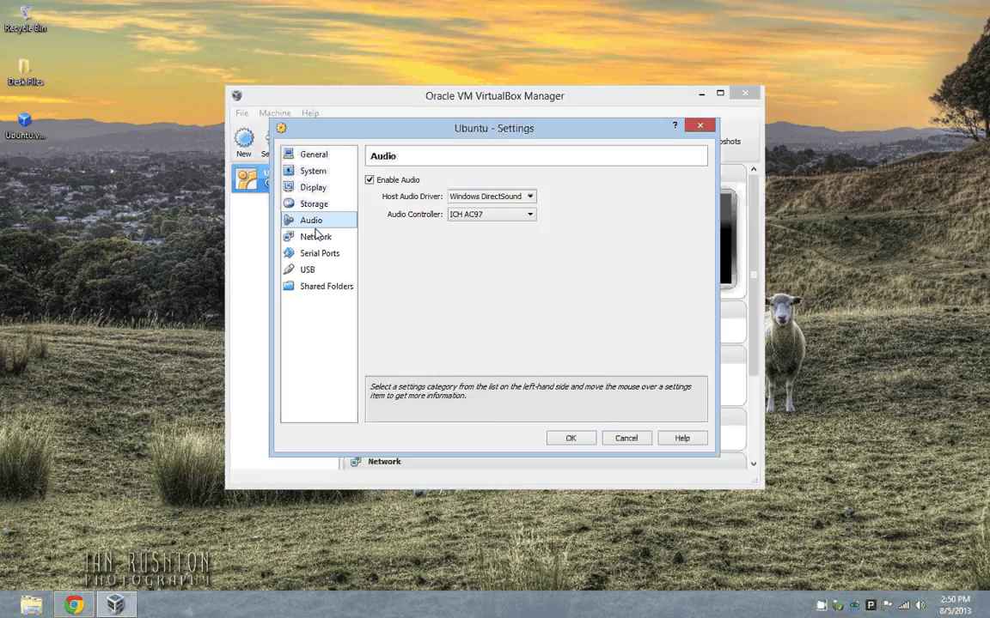
click(316, 236)
click(479, 219)
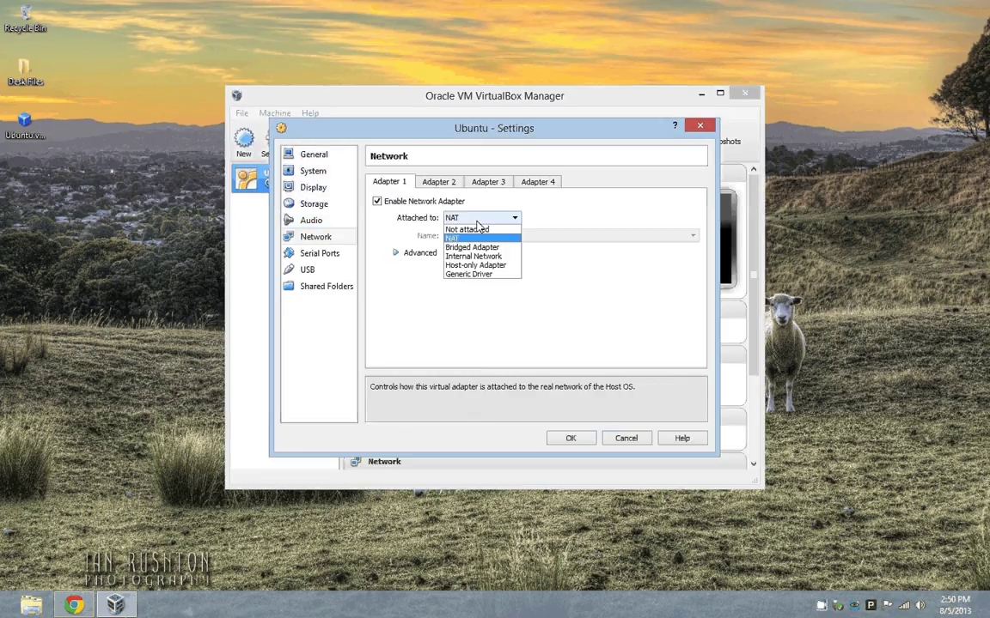
click(472, 248)
click(400, 253)
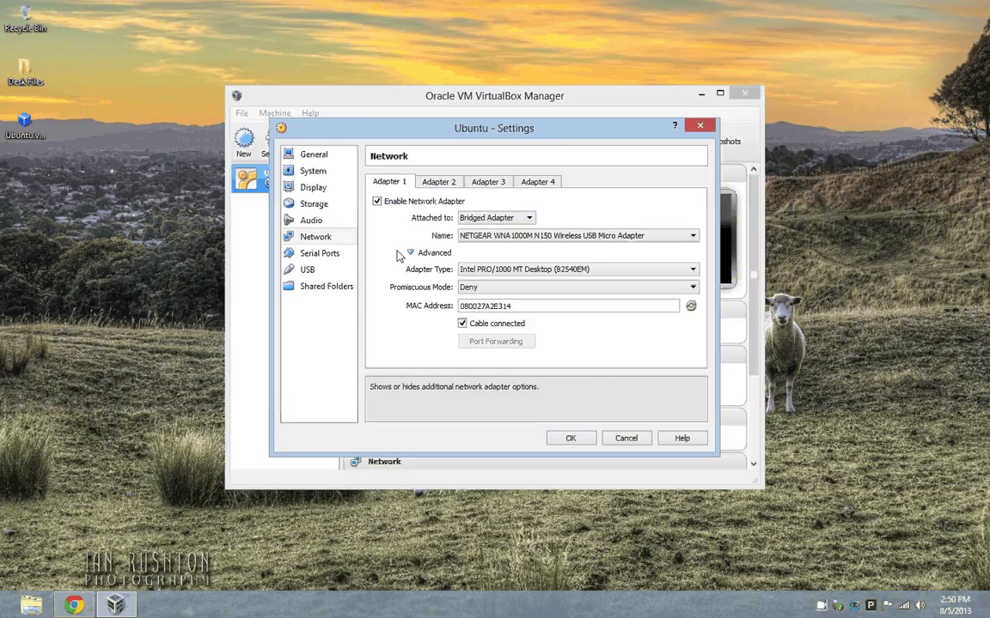
click(502, 286)
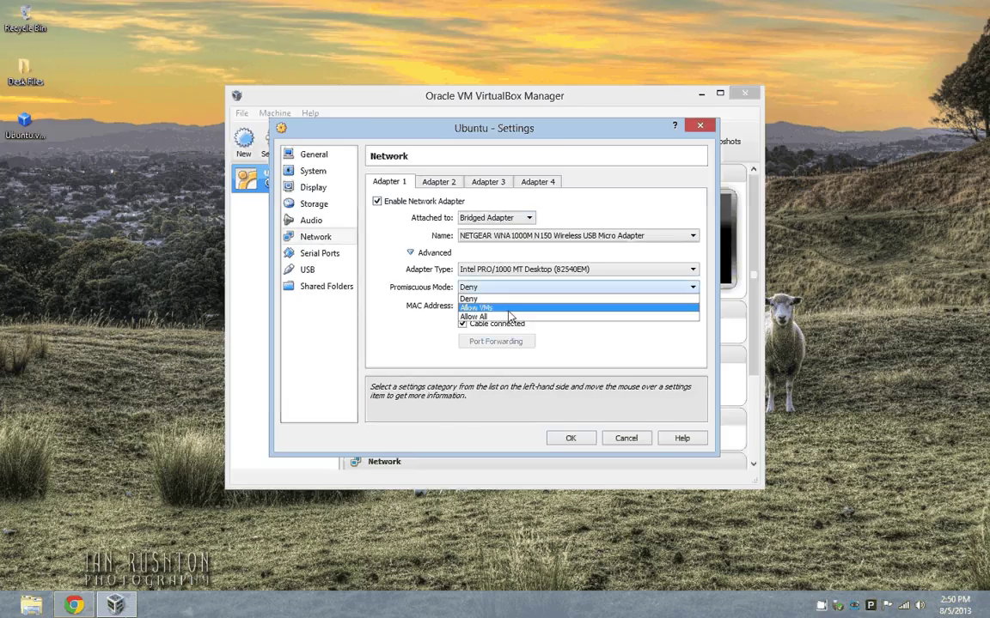
click(510, 317)
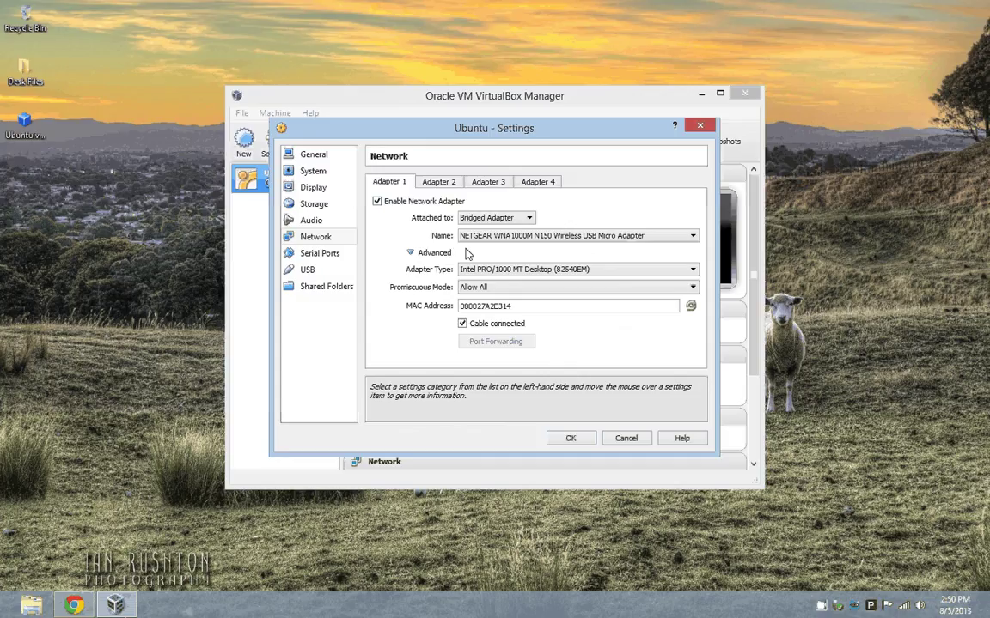
click(567, 438)
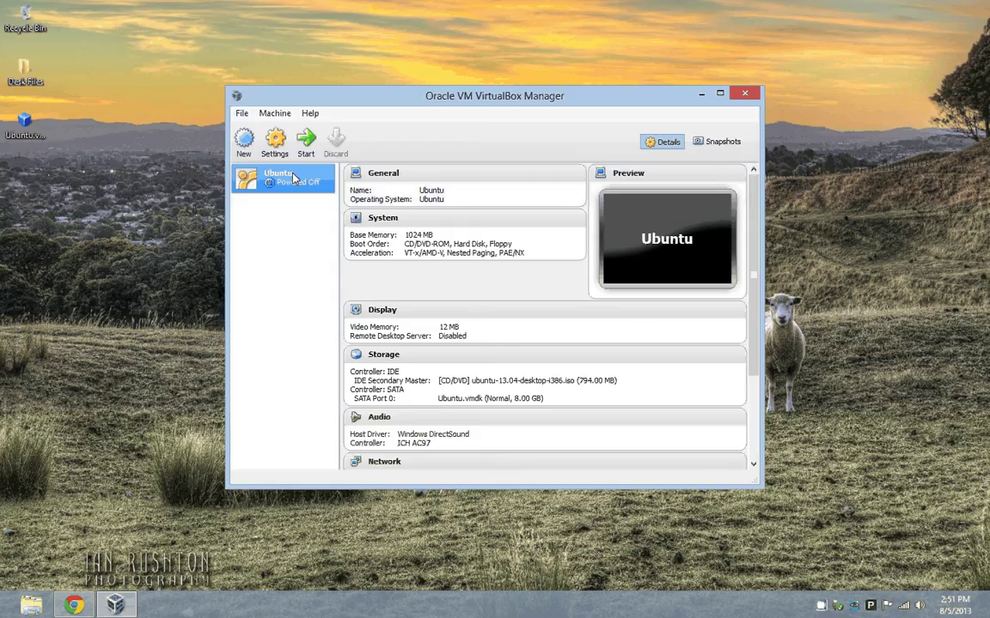
Step: Start the Ubuntu virtual machine from the Manager toolbar
click(306, 148)
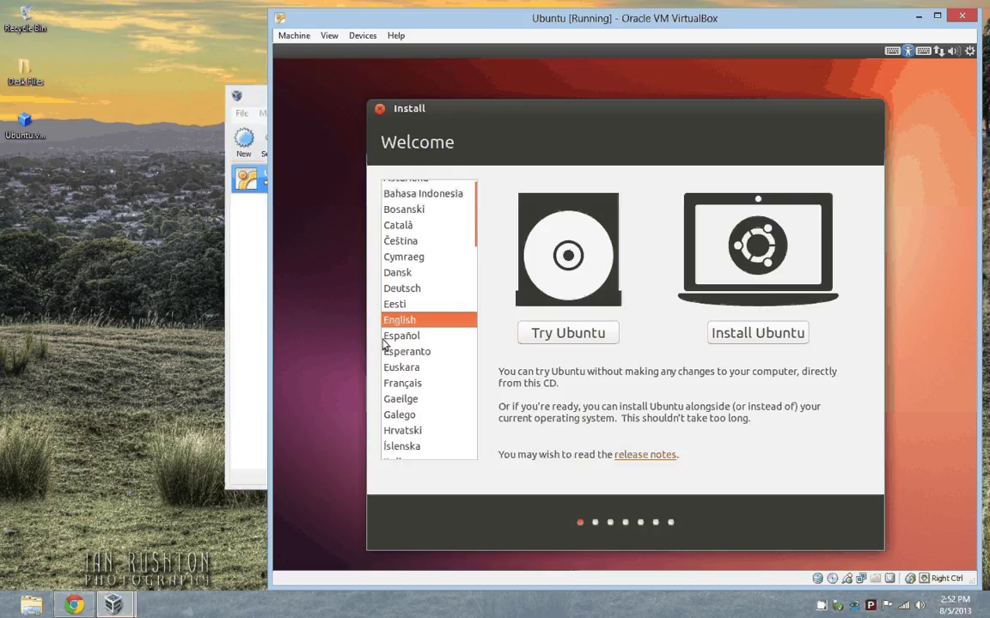
Step: Choose Try Ubuntu on the Welcome screen to load the live desktop
click(564, 337)
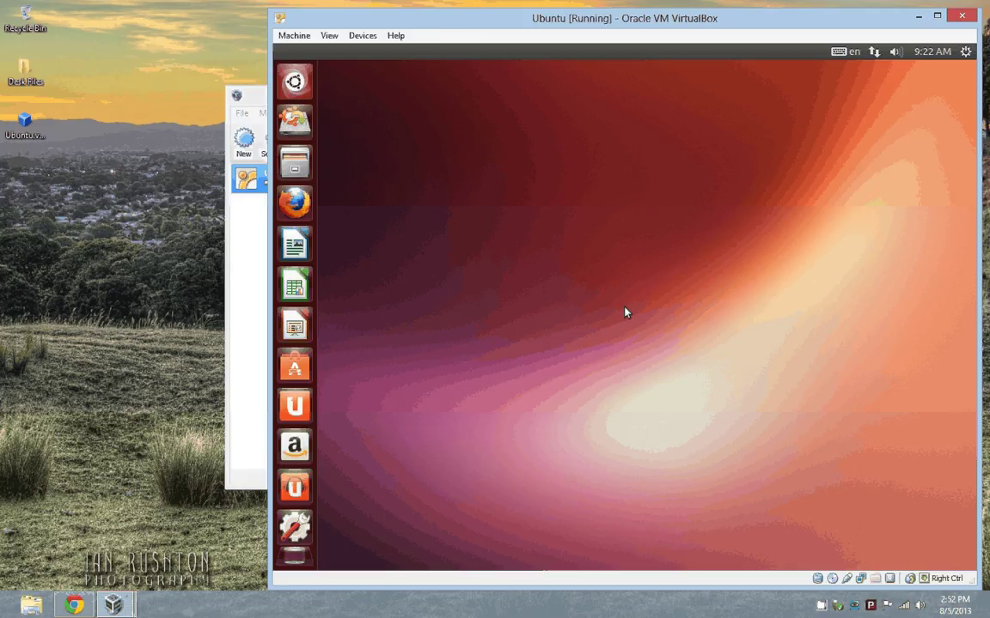
Step: Launch Firefox from the Ubuntu launcher
click(295, 205)
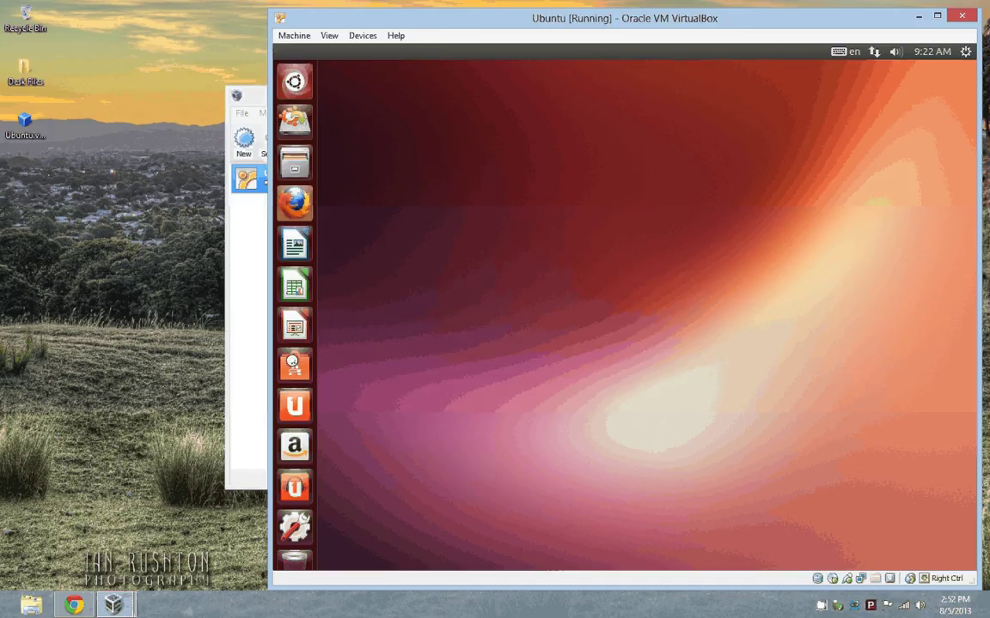